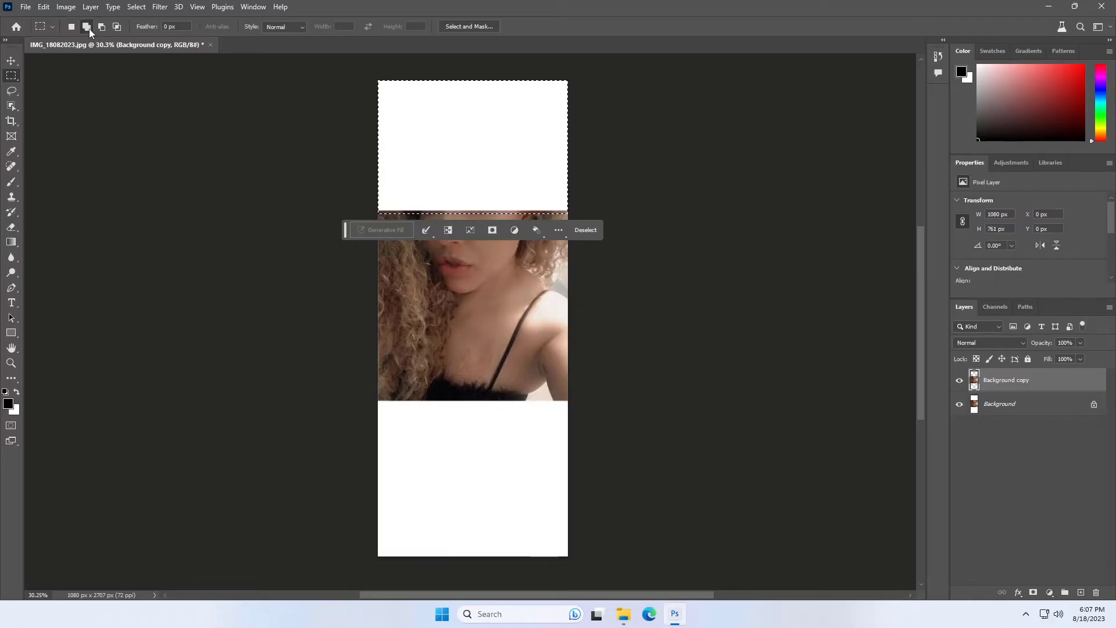
# Add the blank bottom band to the marquee selection, then deselect everything.
pyautogui.moveTo(361, 568); pyautogui.dragTo(638, 396)
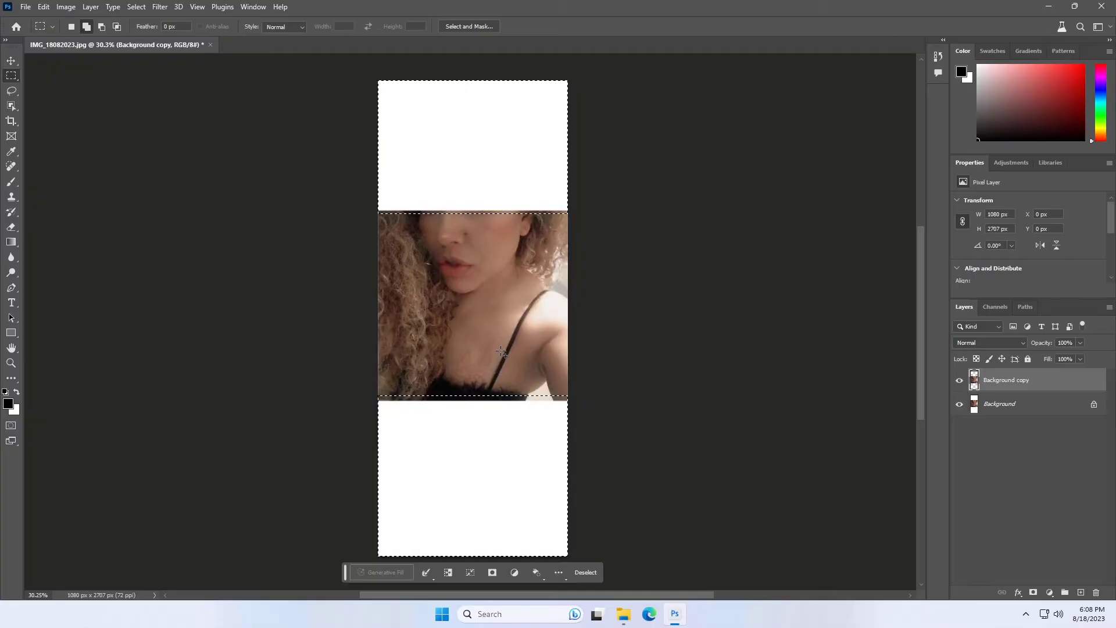
pyautogui.click(585, 572)
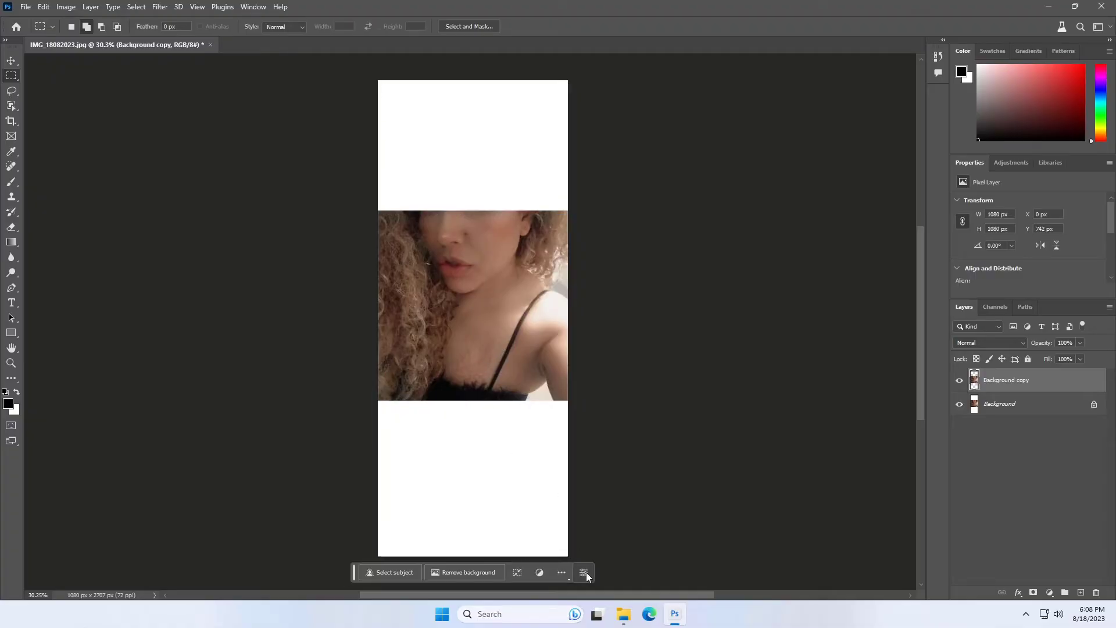
# Crop the canvas to 1080 x 2205 px by raising its bottom edge.
pyautogui.click(11, 123)
pyautogui.moveTo(474, 557); pyautogui.dragTo(476, 514)
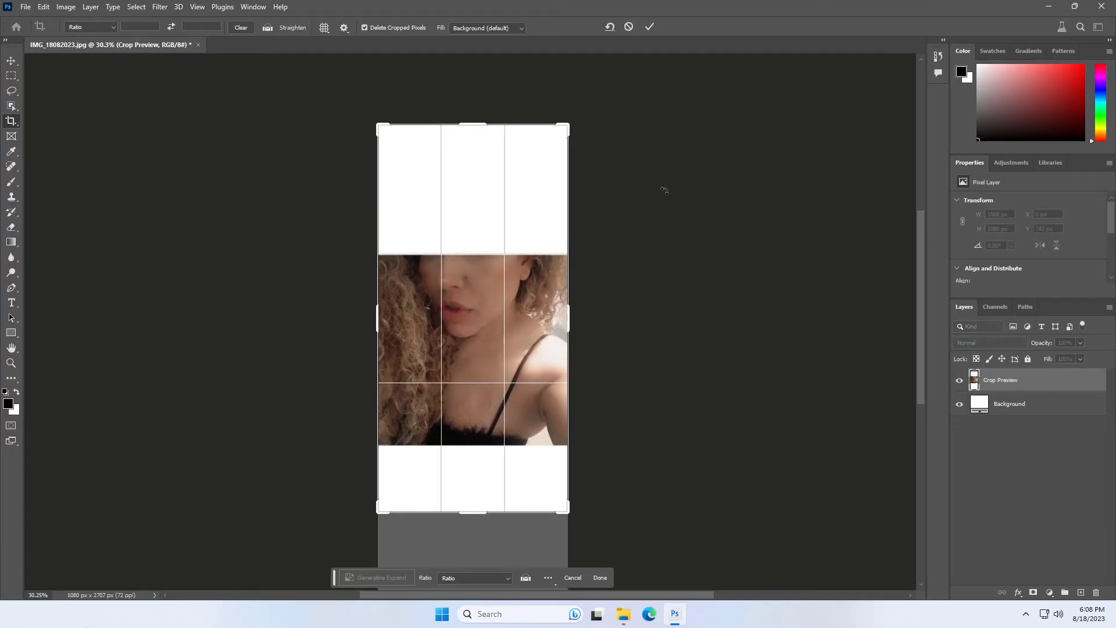
pyautogui.click(652, 27)
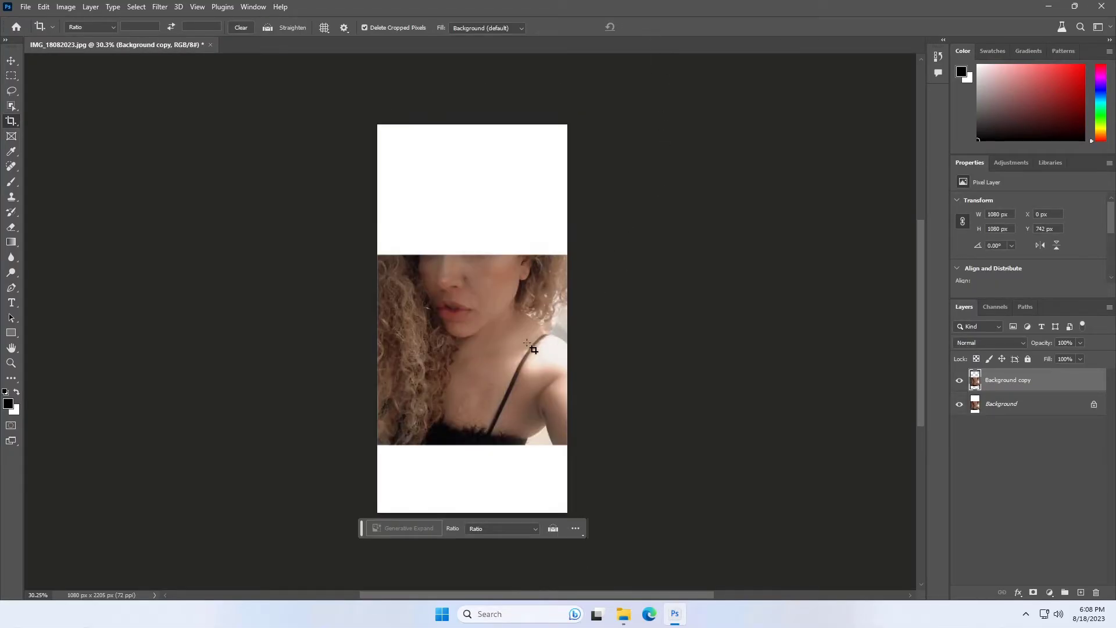
# Return to the Rectangular Marquee and quit Photoshop (Beta) without saving.
pyautogui.press('m')
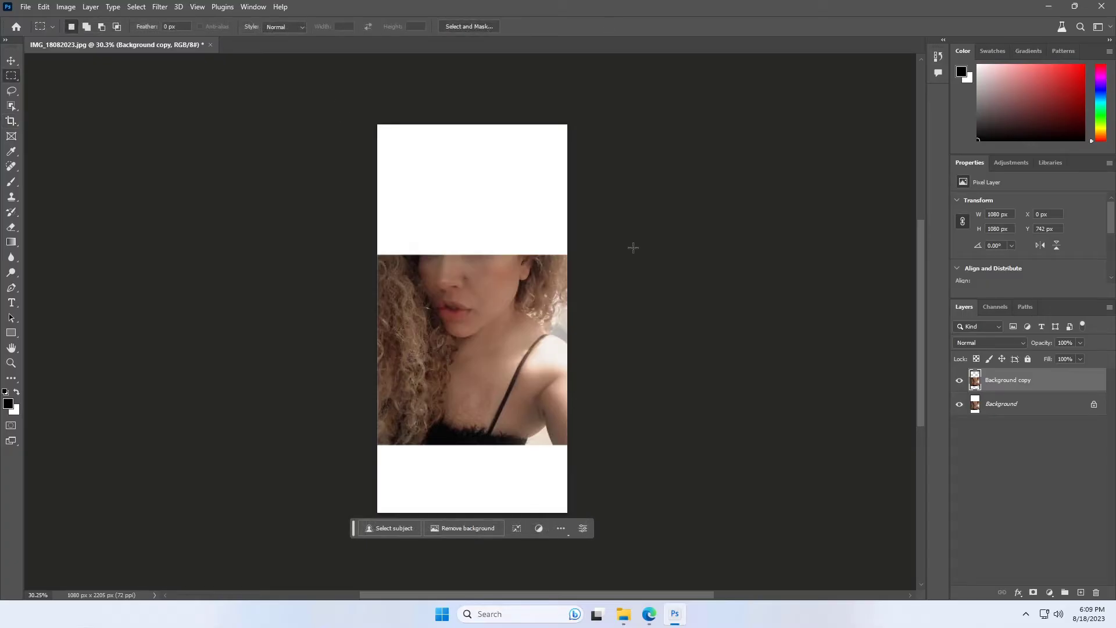
pyautogui.click(1101, 8)
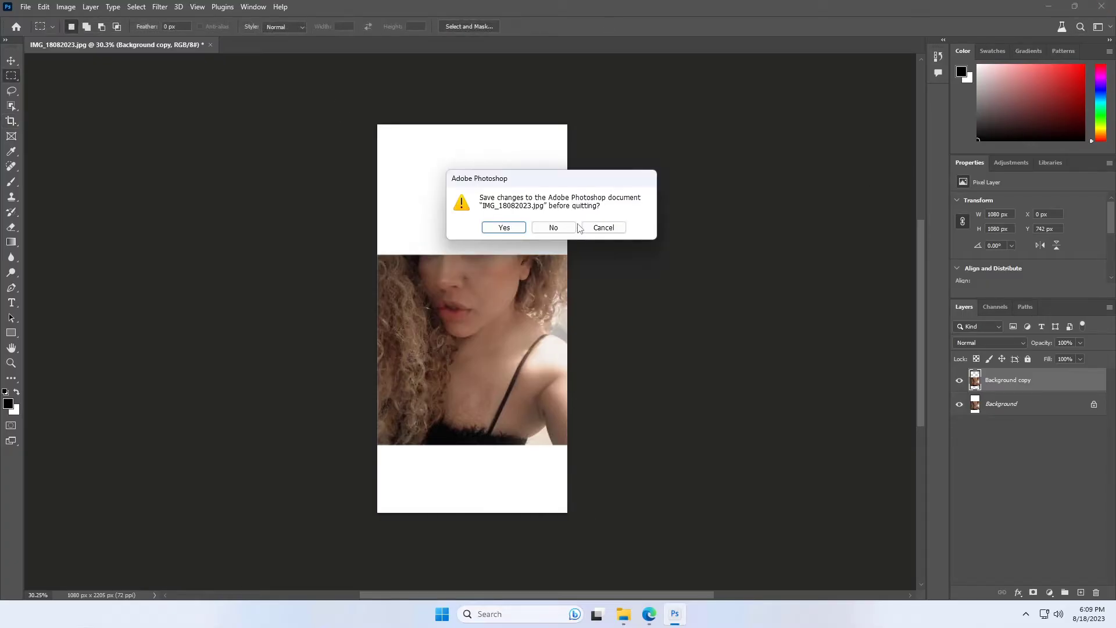
pyautogui.click(556, 226)
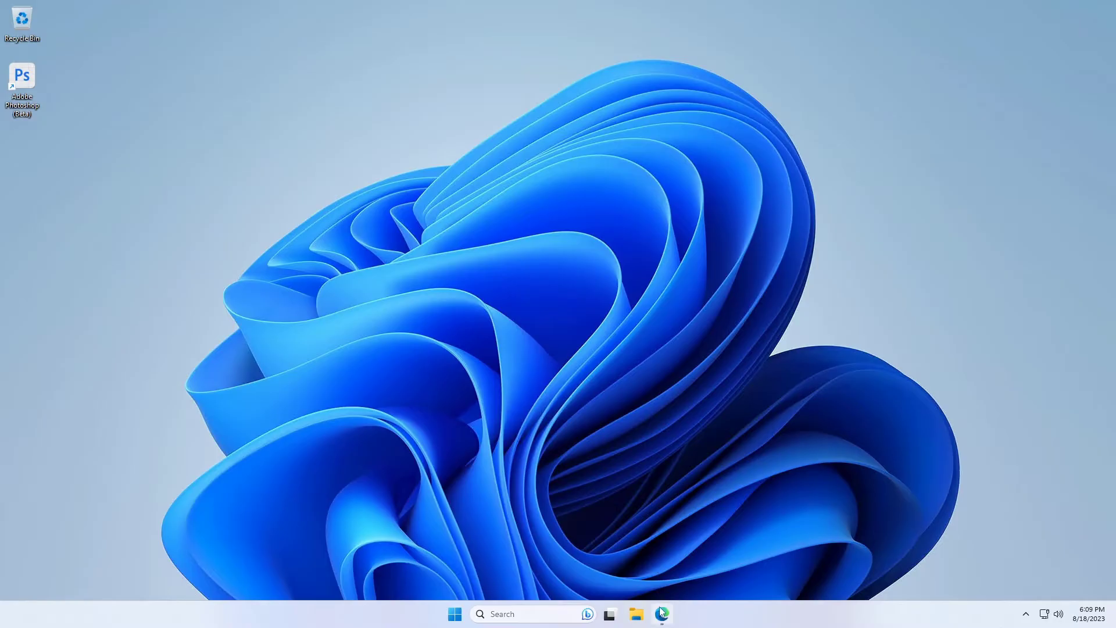
# Download Creative_Cloud_Set-Up.exe in Edge, run it, and close the browser.
pyautogui.click(660, 610)
pyautogui.click(531, 291)
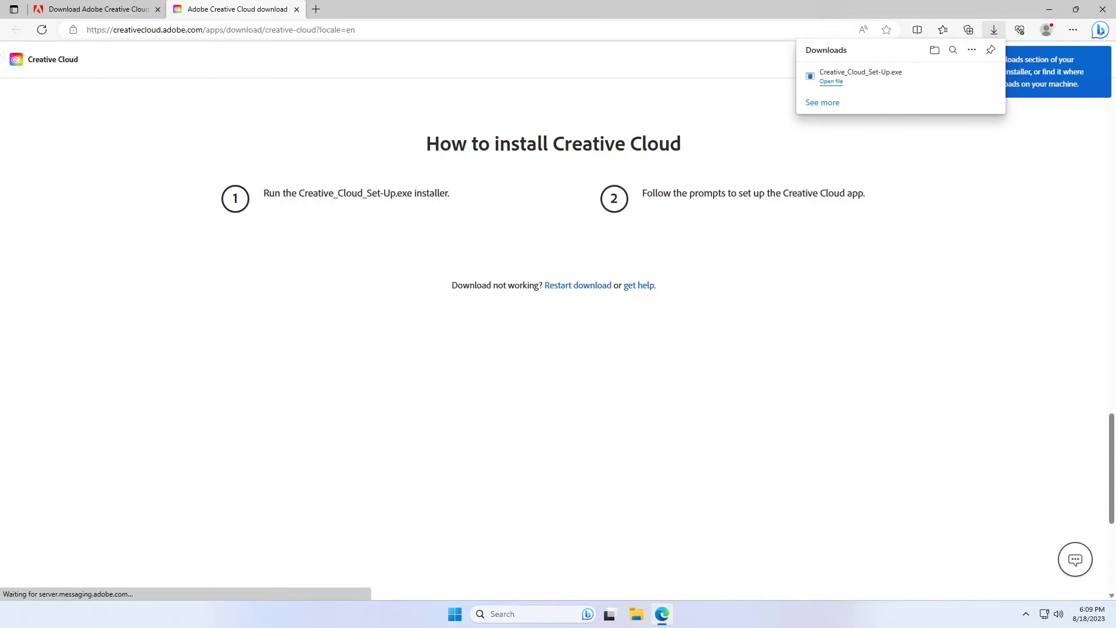
pyautogui.click(833, 82)
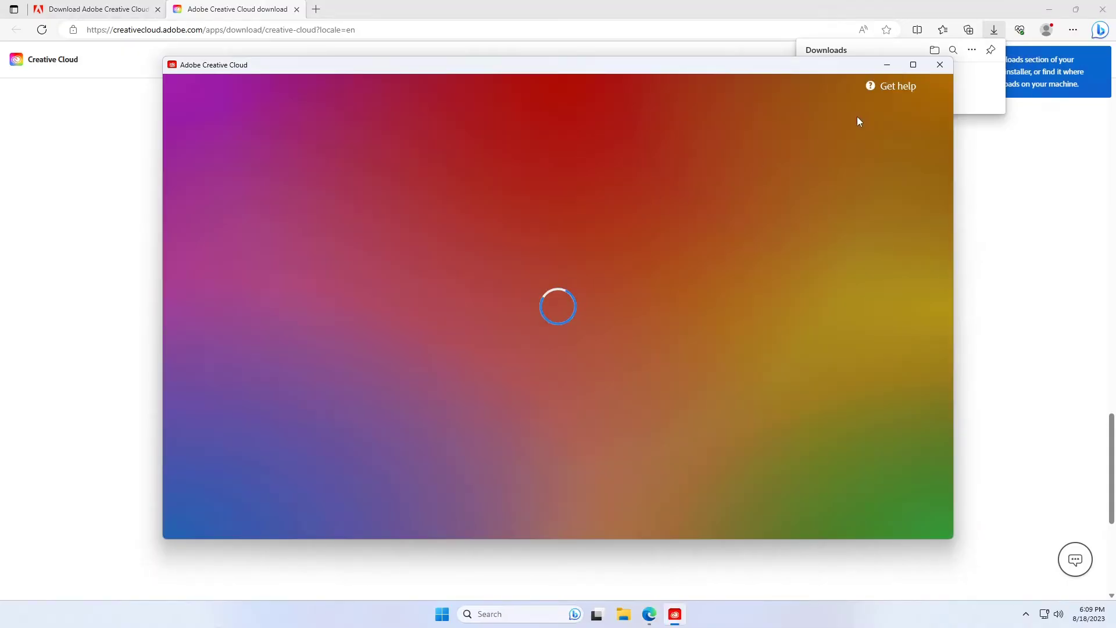
pyautogui.click(1103, 9)
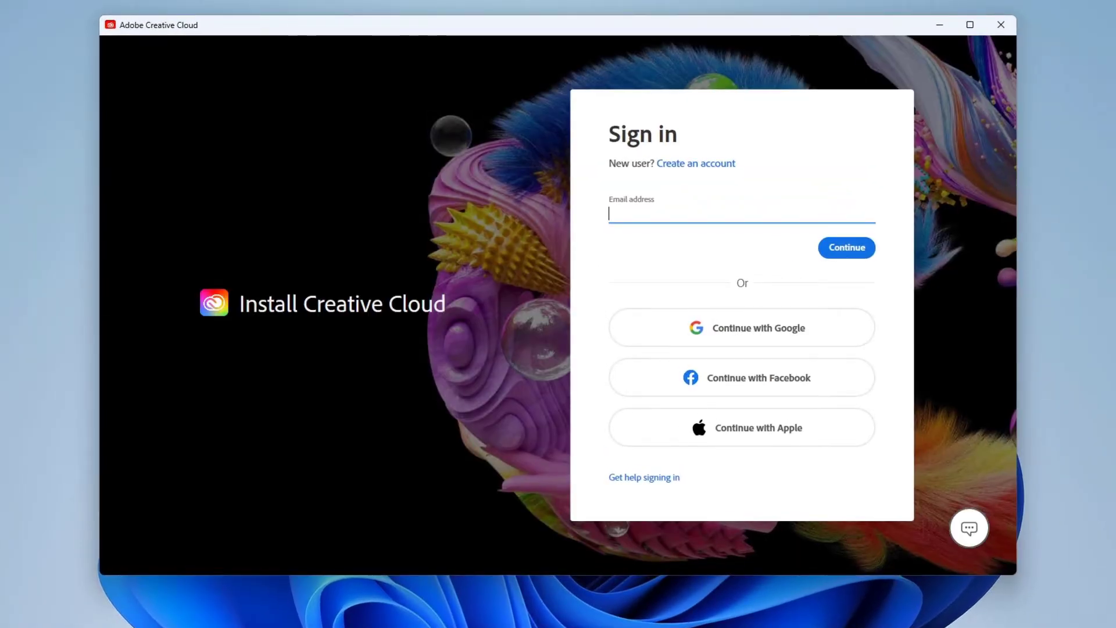
# Sign in to Creative Cloud with the account e-mail and password.
pyautogui.hotkey('ctrl', 'v')
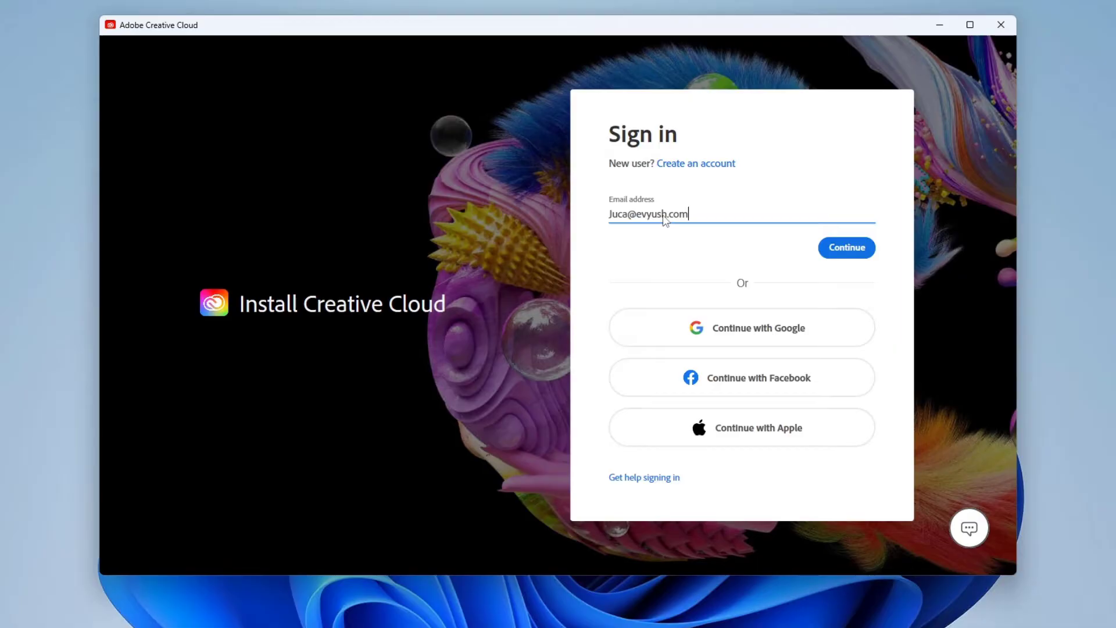
pyautogui.click(846, 247)
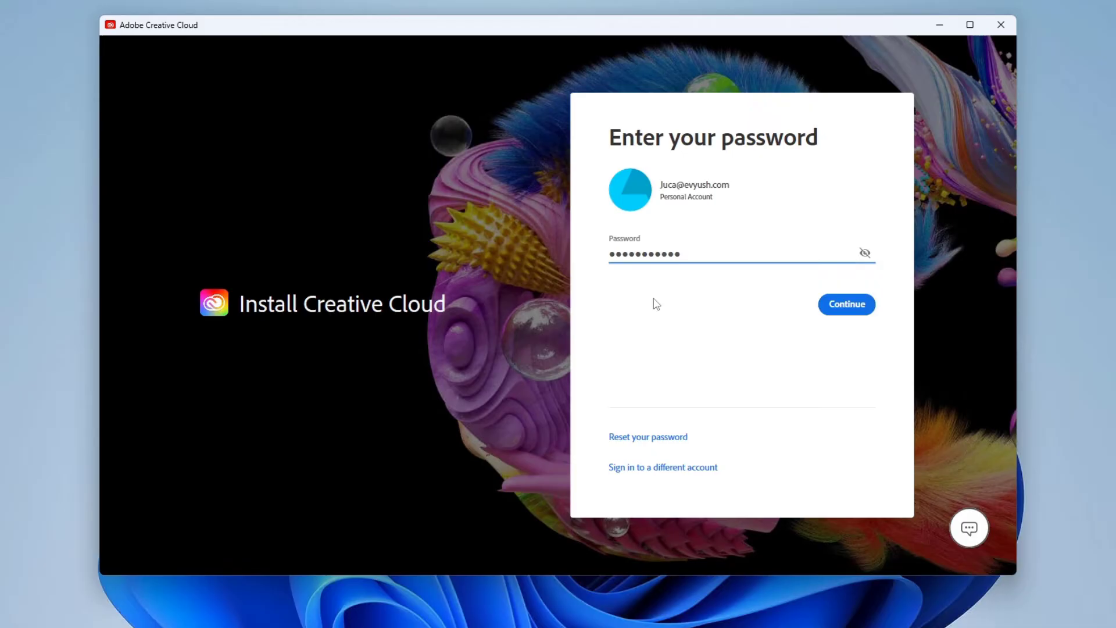
pyautogui.click(865, 308)
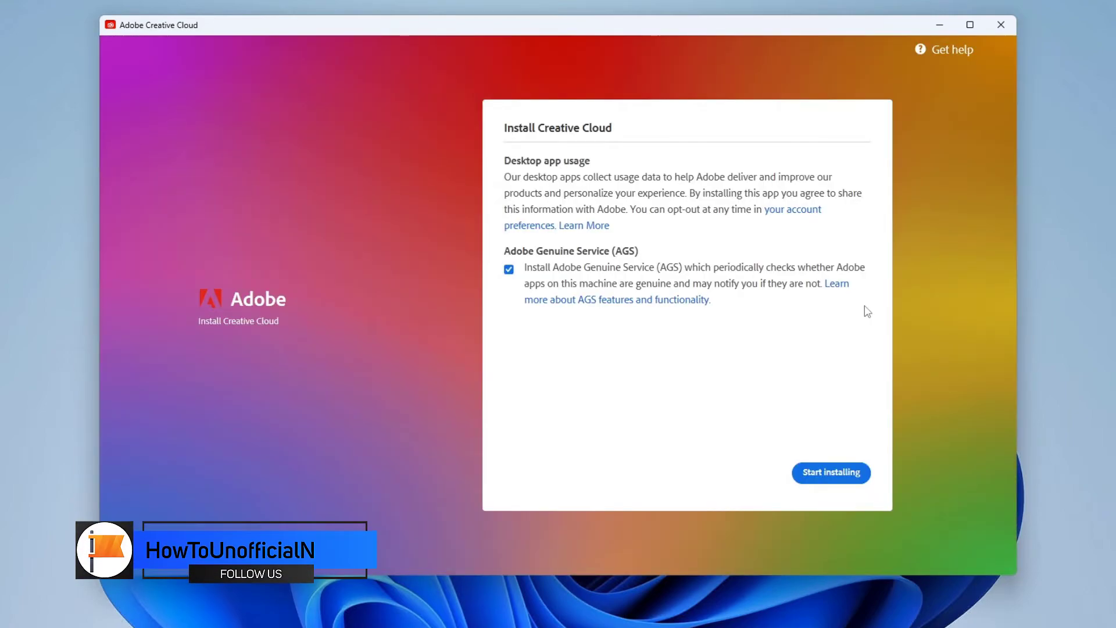
# Start installing Creative Cloud, skipping the role and creative-topics questions.
pyautogui.click(827, 473)
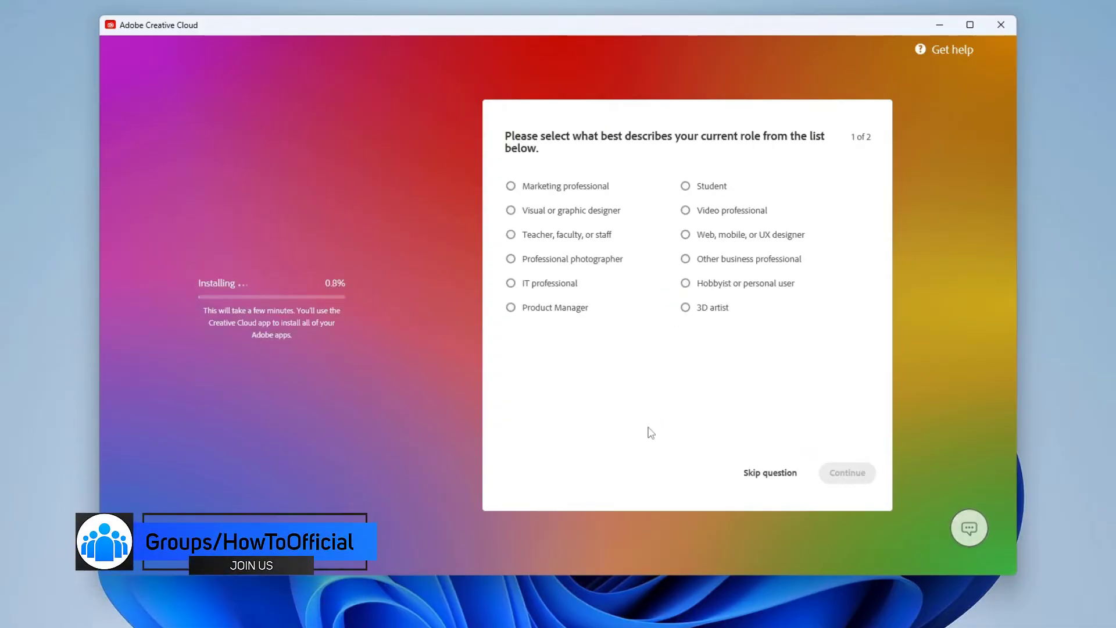
pyautogui.click(753, 472)
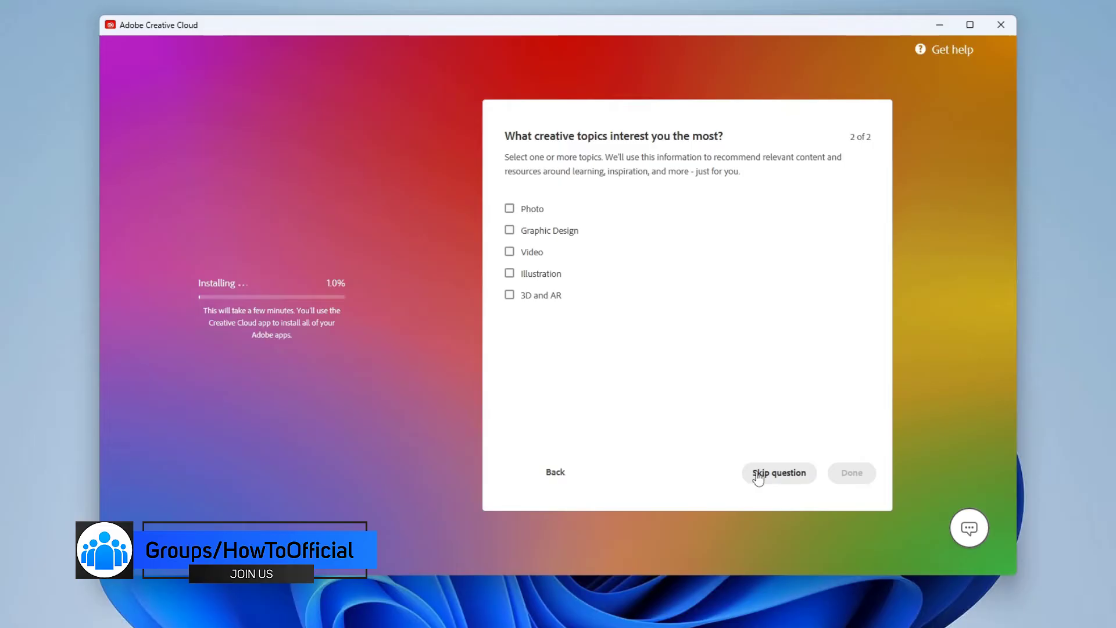
pyautogui.click(762, 473)
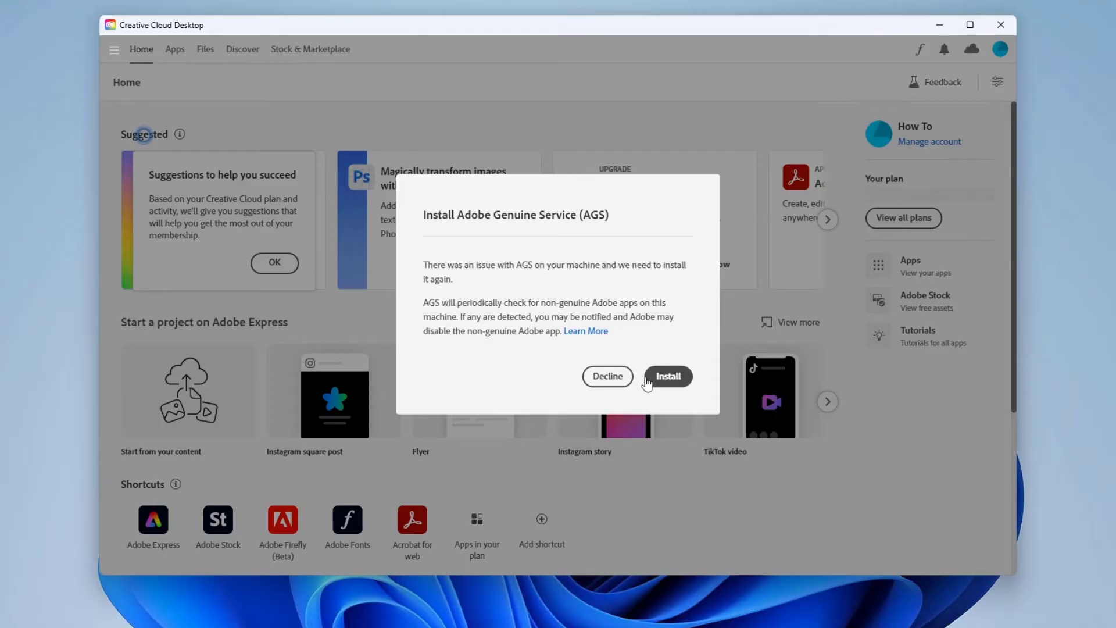
# Accept Adobe Genuine Service, dismiss the welcome message, and close Creative Cloud.
pyautogui.click(678, 384)
pyautogui.click(689, 421)
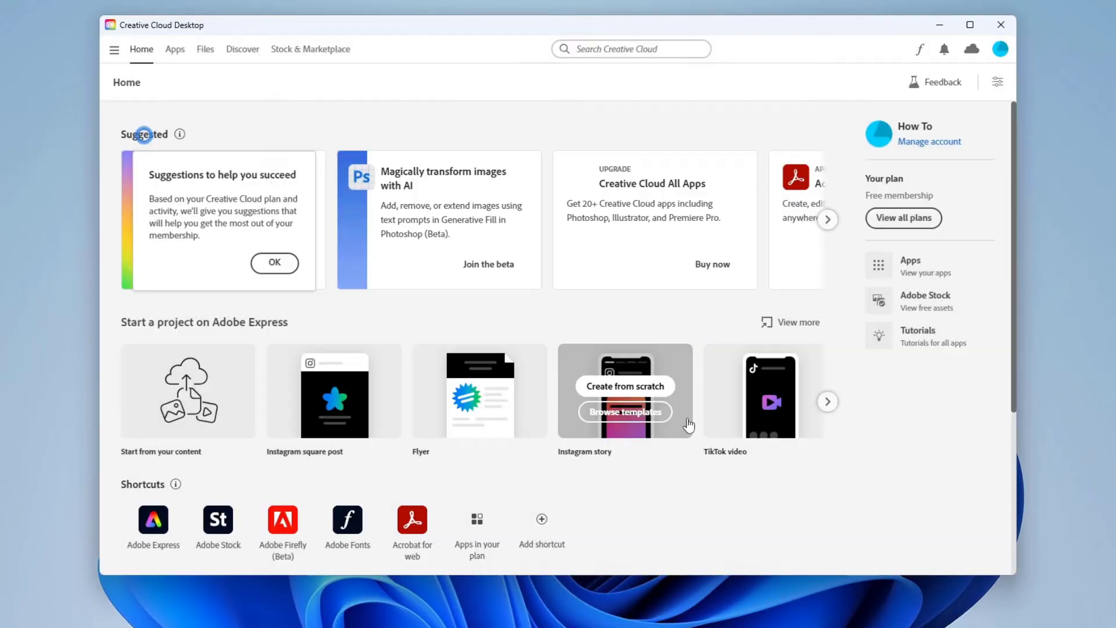
pyautogui.click(1001, 24)
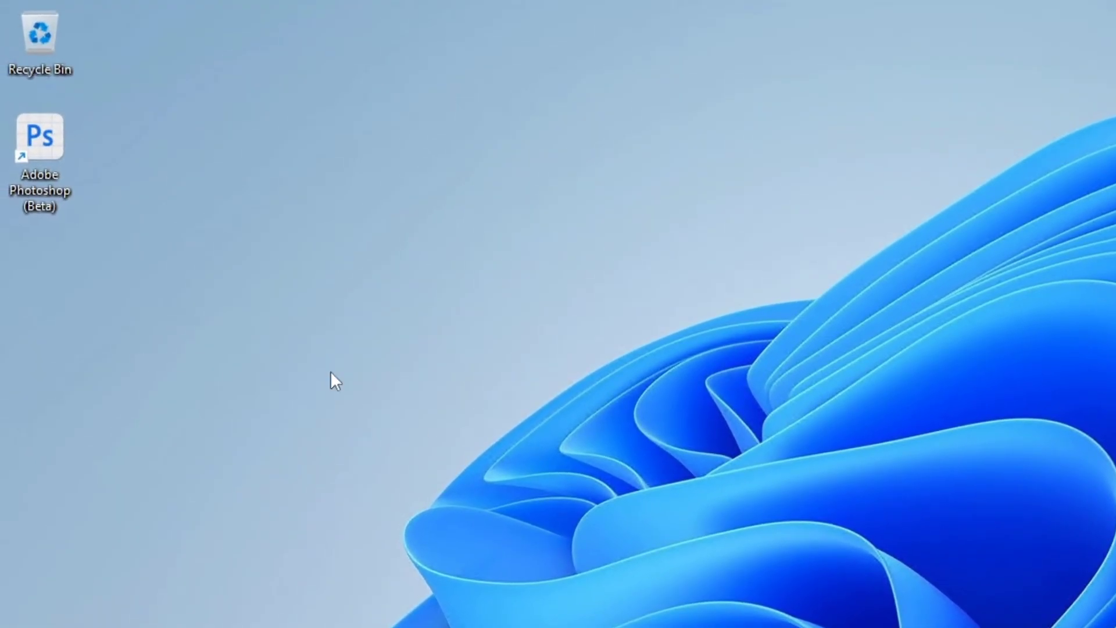
# Launch Photoshop (Beta), dismiss the Generative Fill promo, and open recent IMG_18082023.jpg.
pyautogui.click(43, 131)
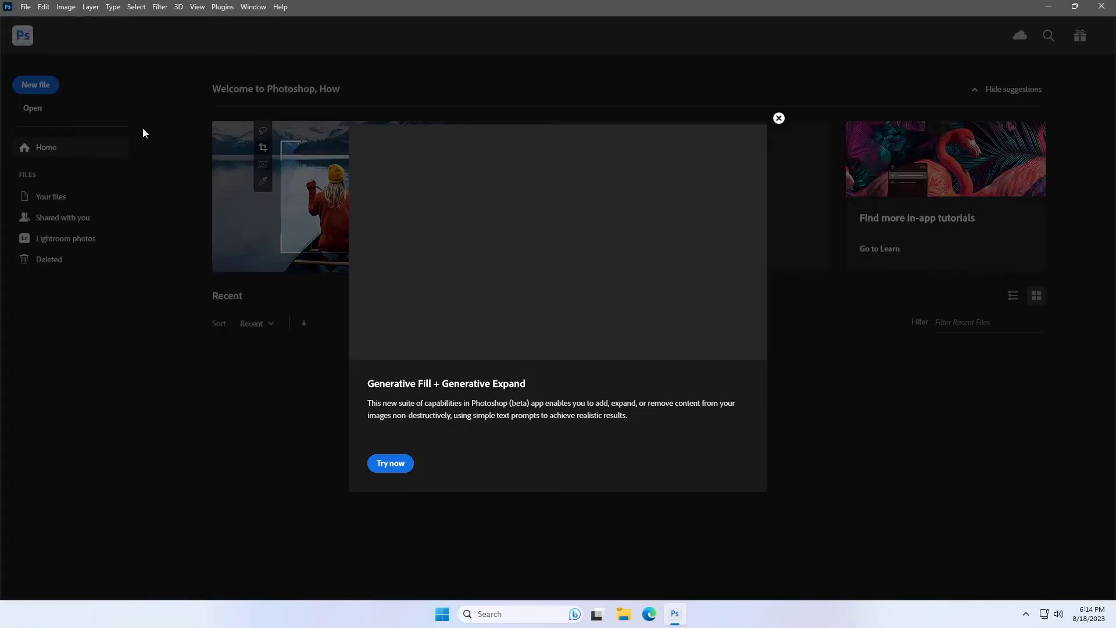
pyautogui.click(779, 118)
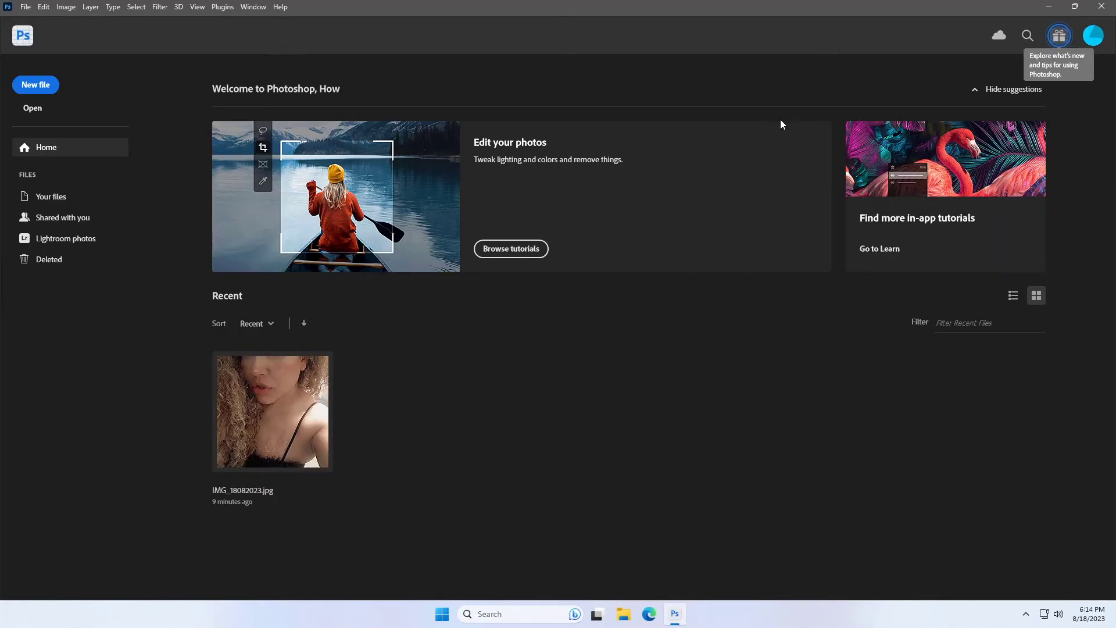
pyautogui.click(273, 419)
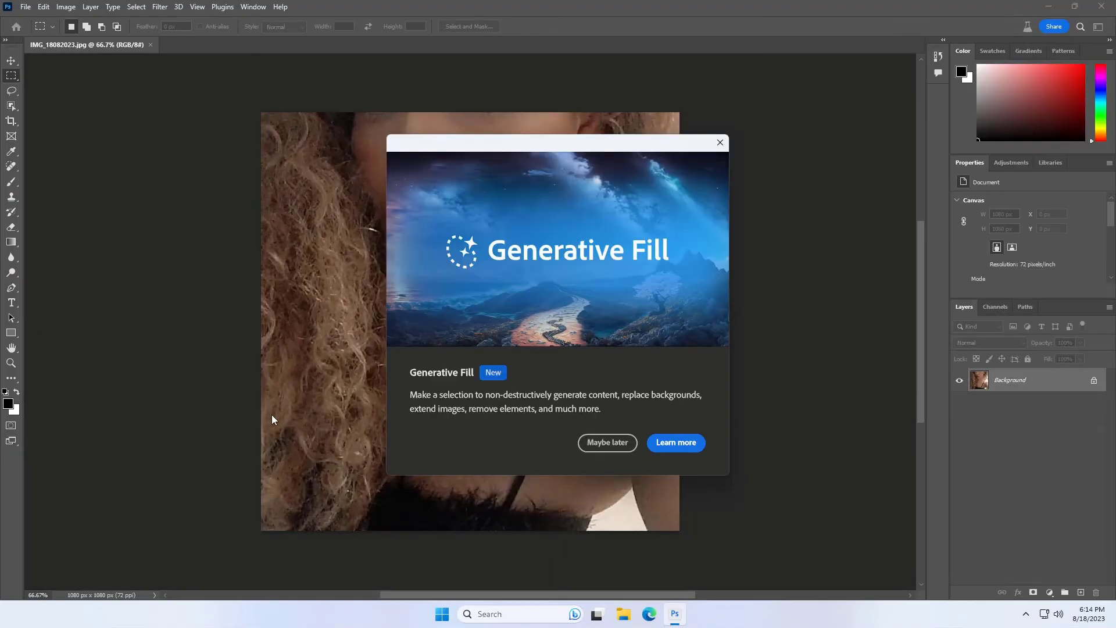
# Crop outward to extend the canvas to 1080 x 2182 px above and below the photo.
pyautogui.click(608, 443)
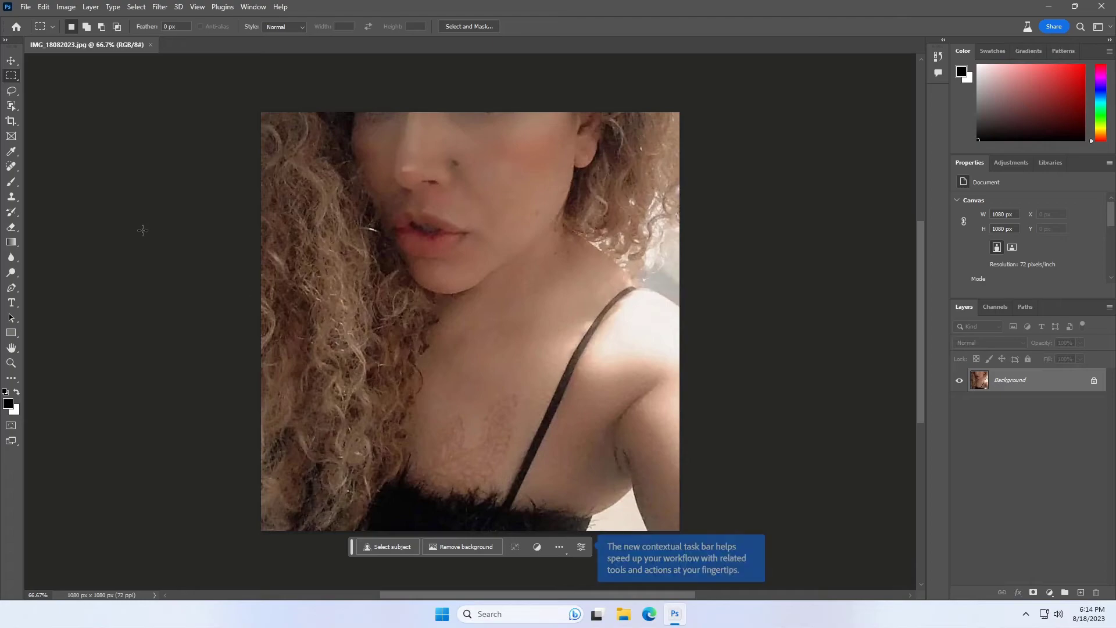
pyautogui.click(10, 121)
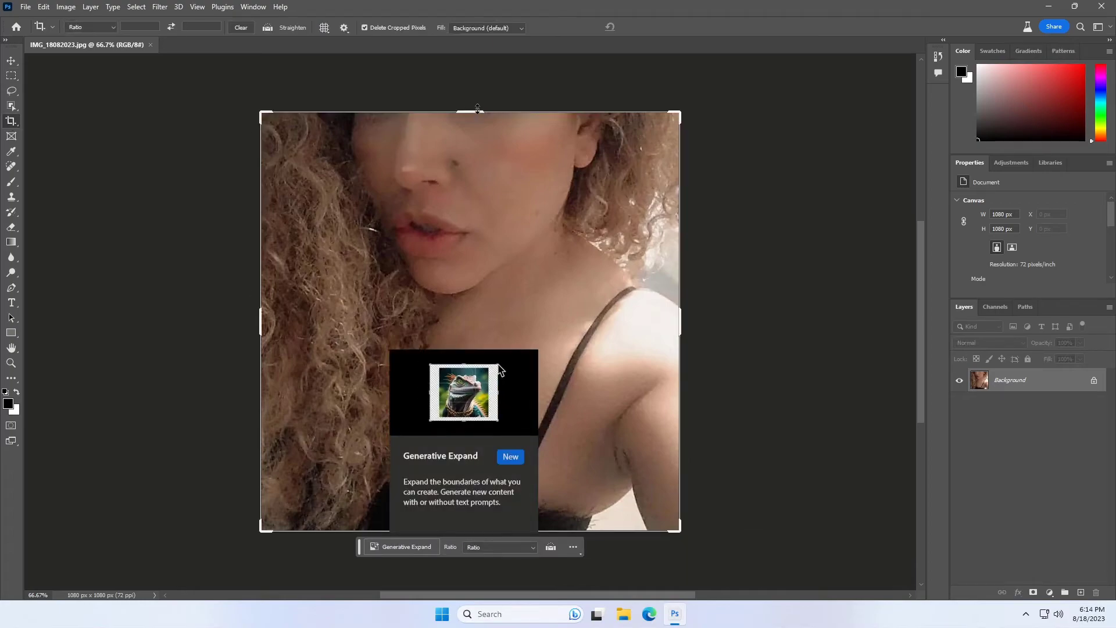
pyautogui.moveTo(470, 112)
pyautogui.mouseDown()
pyautogui.moveTo(480, 67)
pyautogui.moveTo(471, 128)
pyautogui.mouseUp()
pyautogui.scroll(-3, 523, 268)
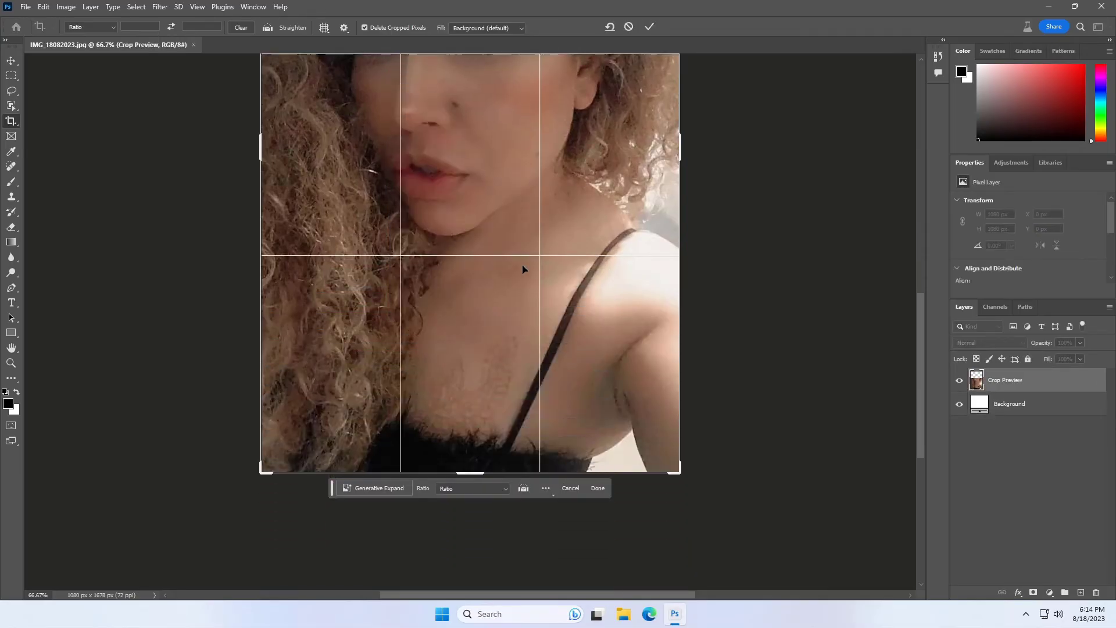
pyautogui.moveTo(471, 436); pyautogui.dragTo(470, 530)
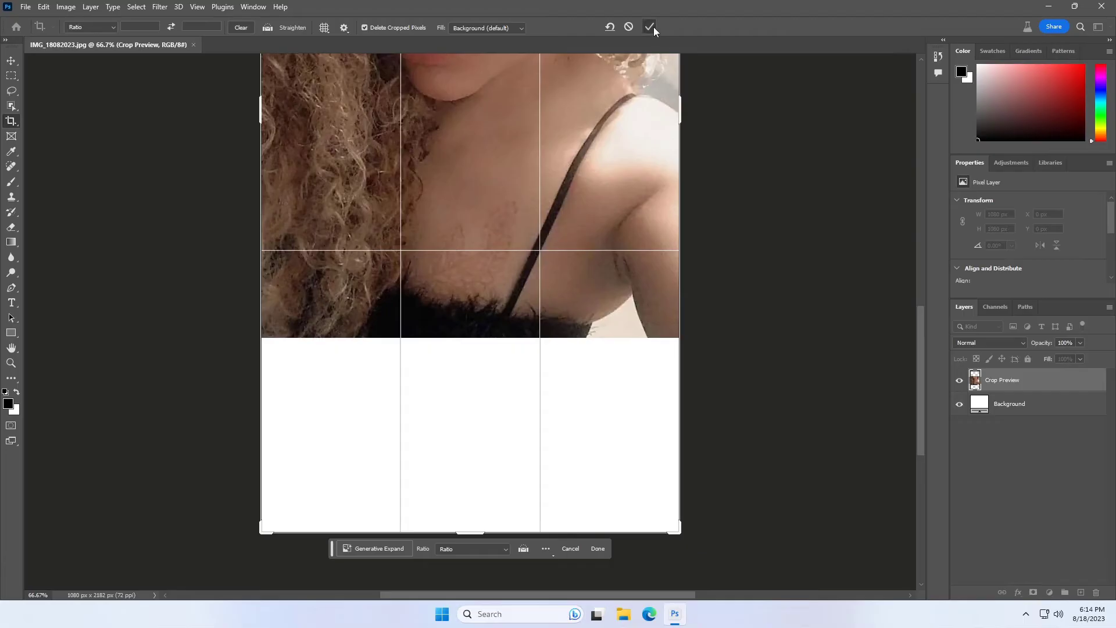
pyautogui.click(650, 27)
pyautogui.click(11, 362)
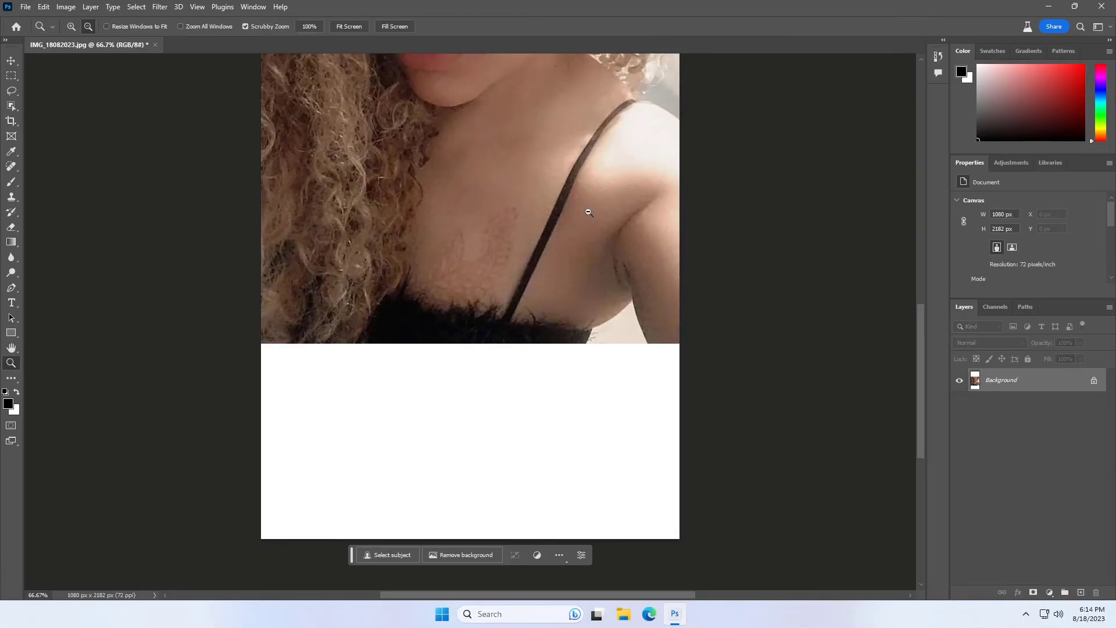
# Zoom out to the whole canvas and marquee-select the blank white band above the photo.
pyautogui.keyDown('alt'); pyautogui.click(568, 209); pyautogui.keyUp('alt')
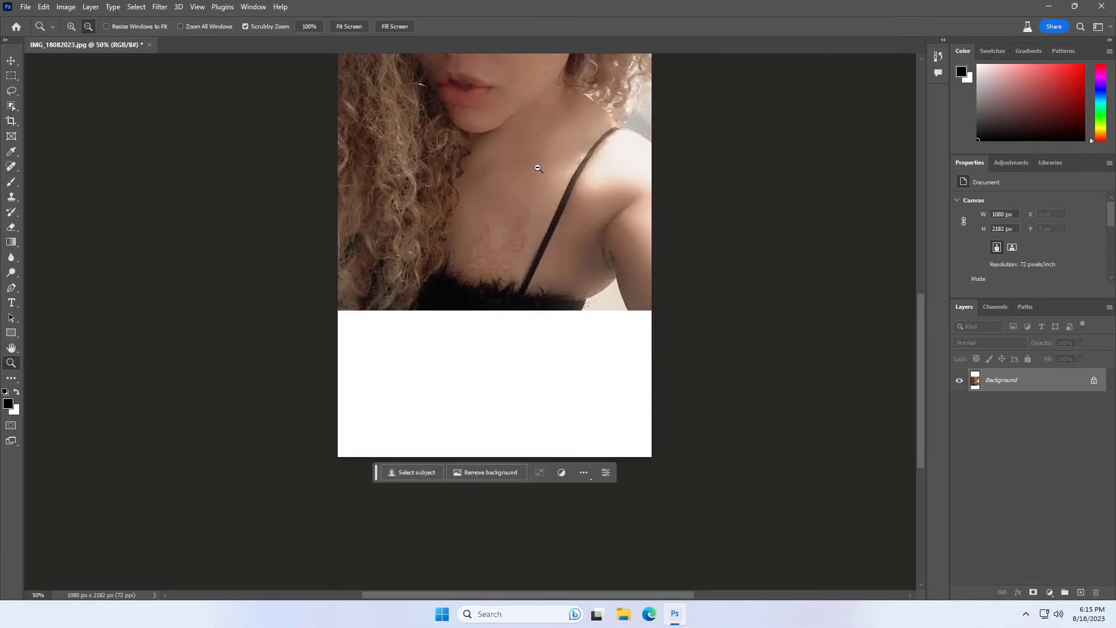
pyautogui.click(12, 349)
pyautogui.moveTo(546, 147); pyautogui.dragTo(508, 284)
pyautogui.click(11, 363)
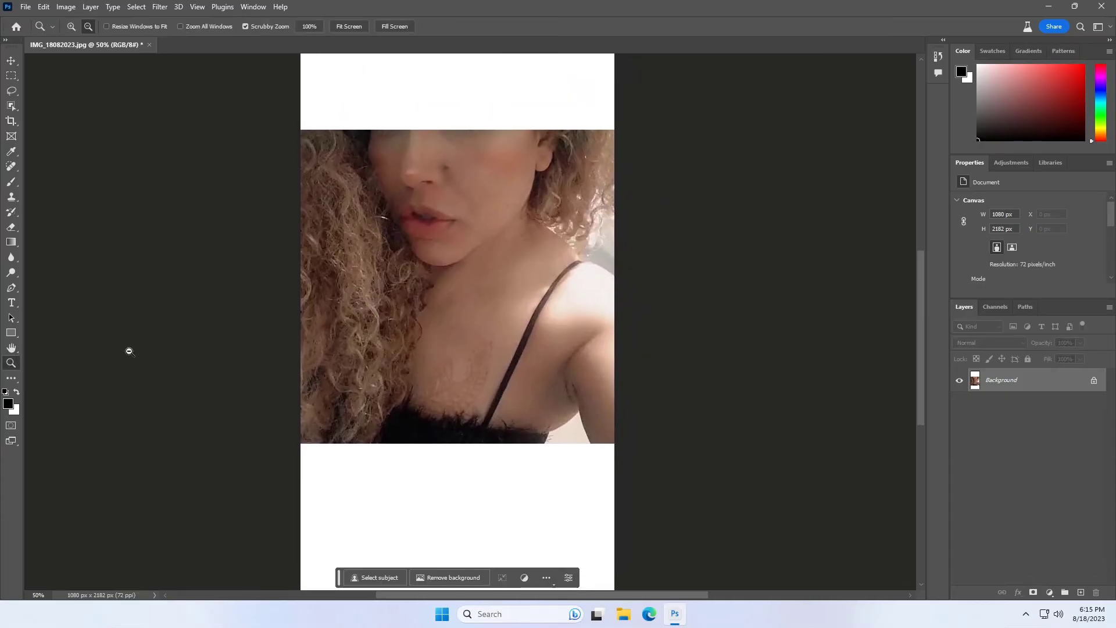
pyautogui.keyDown('alt'); pyautogui.click(488, 297); pyautogui.keyUp('alt')
pyautogui.moveTo(500, 288)
pyautogui.mouseDown()
pyautogui.moveTo(579, 274)
pyautogui.moveTo(500, 289)
pyautogui.mouseUp()
pyautogui.moveTo(919, 288); pyautogui.dragTo(918, 280)
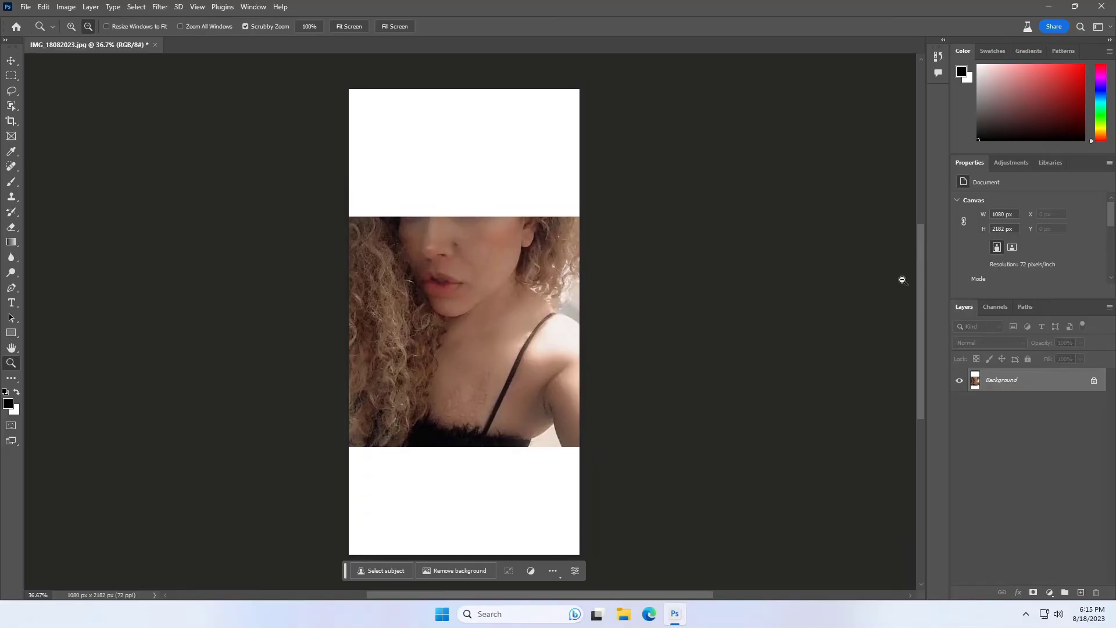
pyautogui.click(13, 79)
pyautogui.moveTo(349, 89); pyautogui.dragTo(440, 146)
pyautogui.moveTo(582, 216); pyautogui.dragTo(580, 217)
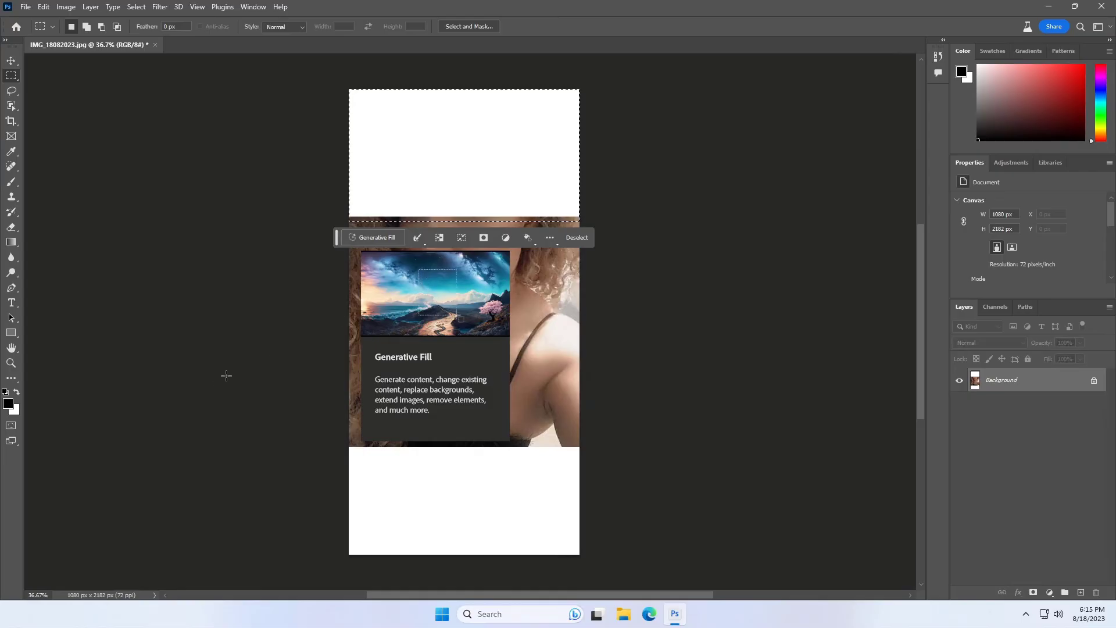
# Add the bottom blank band to the selection and Generative Fill both with 'Extend the image'.
pyautogui.click(87, 27)
pyautogui.moveTo(349, 555); pyautogui.dragTo(649, 446)
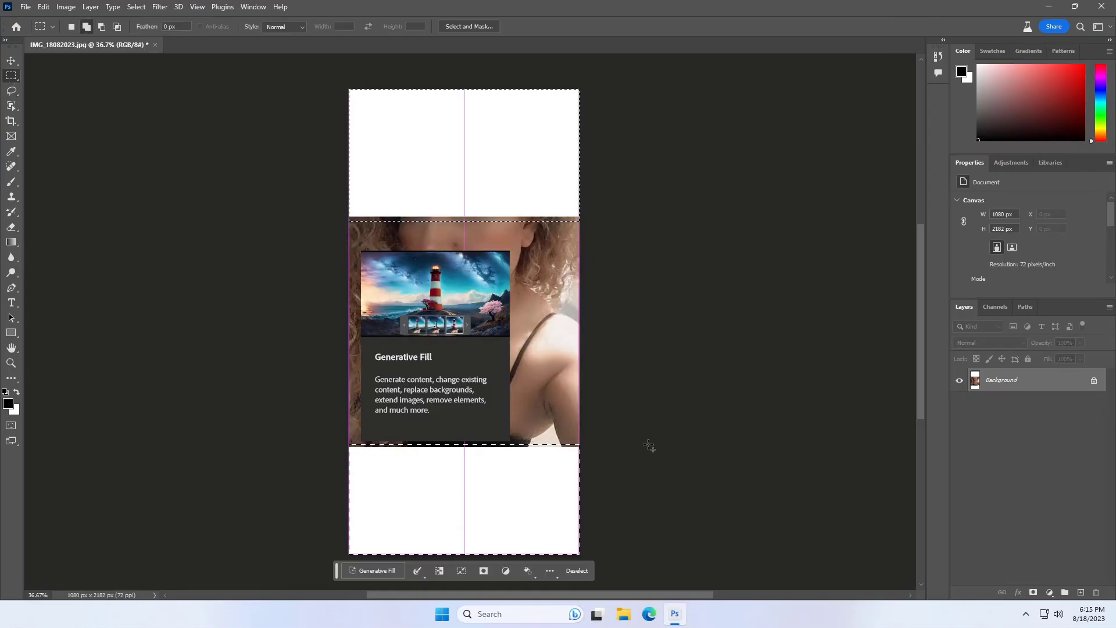
pyautogui.click(375, 571)
pyautogui.press('Return')
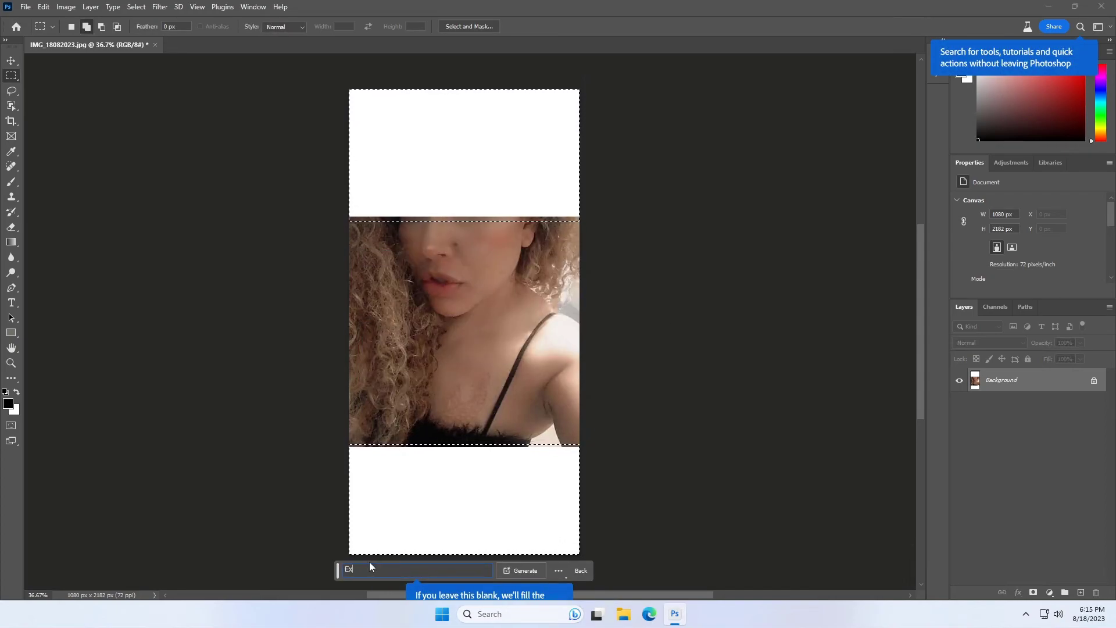
pyautogui.write('Extend the ')
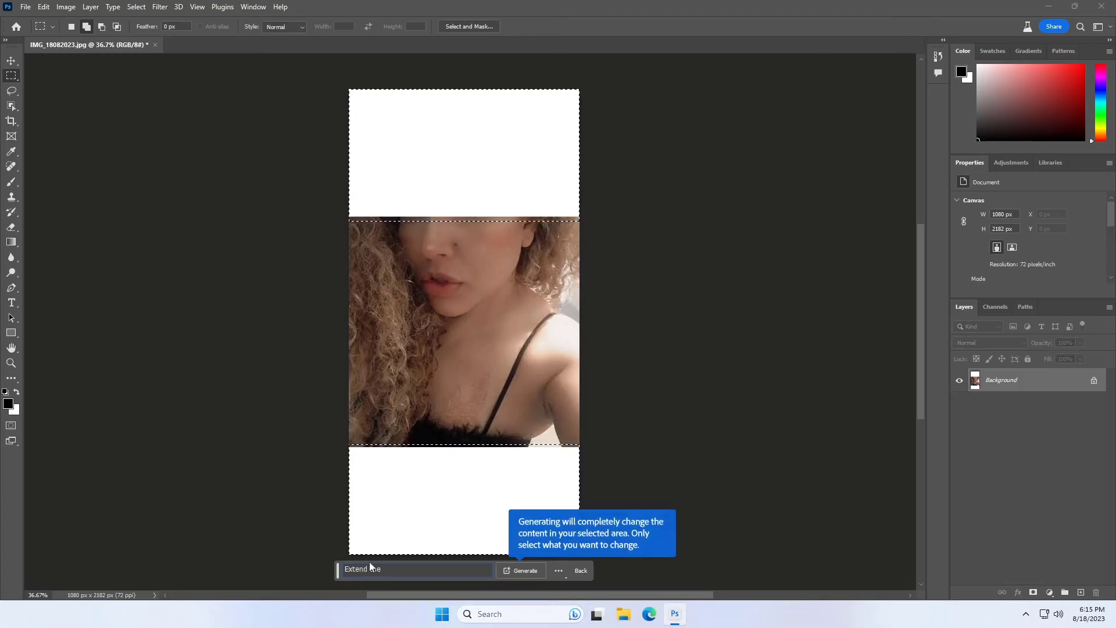
pyautogui.write('image')
pyautogui.click(522, 570)
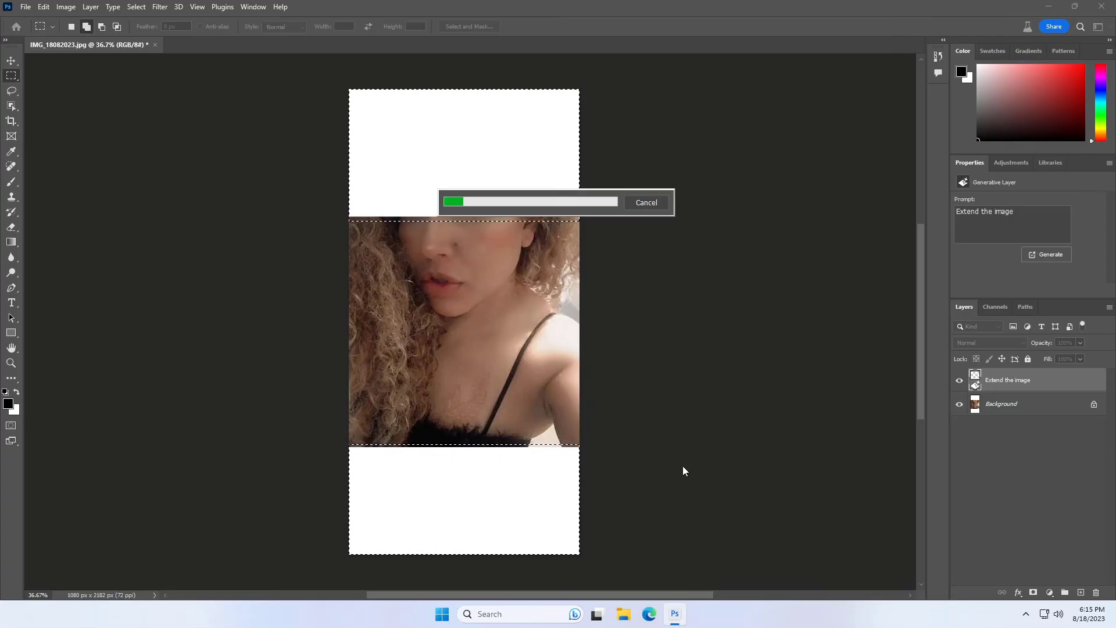